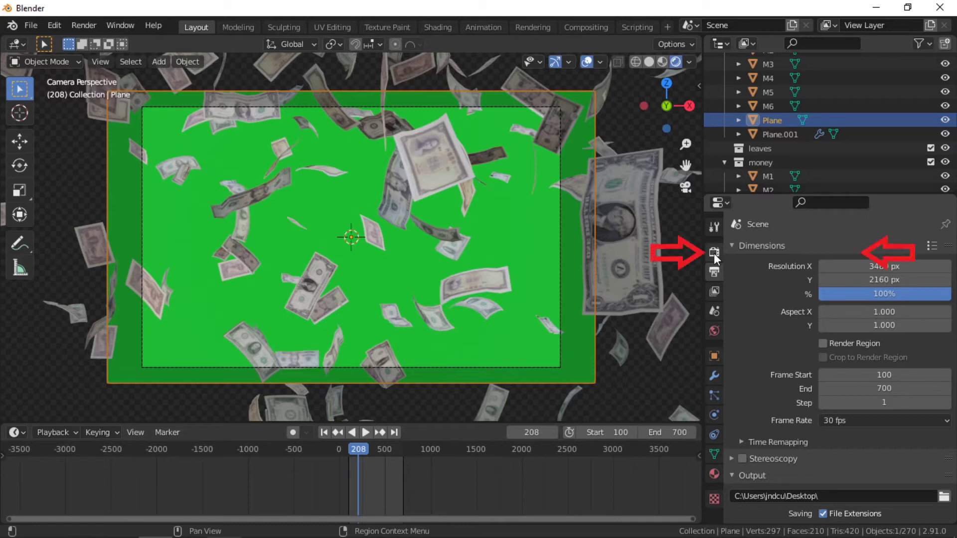
Step: Show the Eevee render settings, then zoom out and orbit to view the green plane from outside the camera
left_click(714, 252)
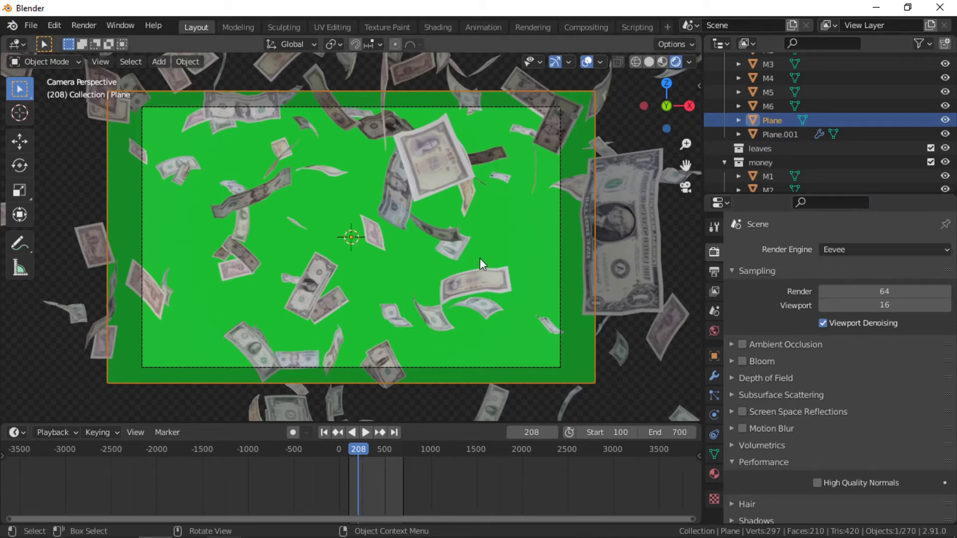
scroll(479, 257, "down", 2)
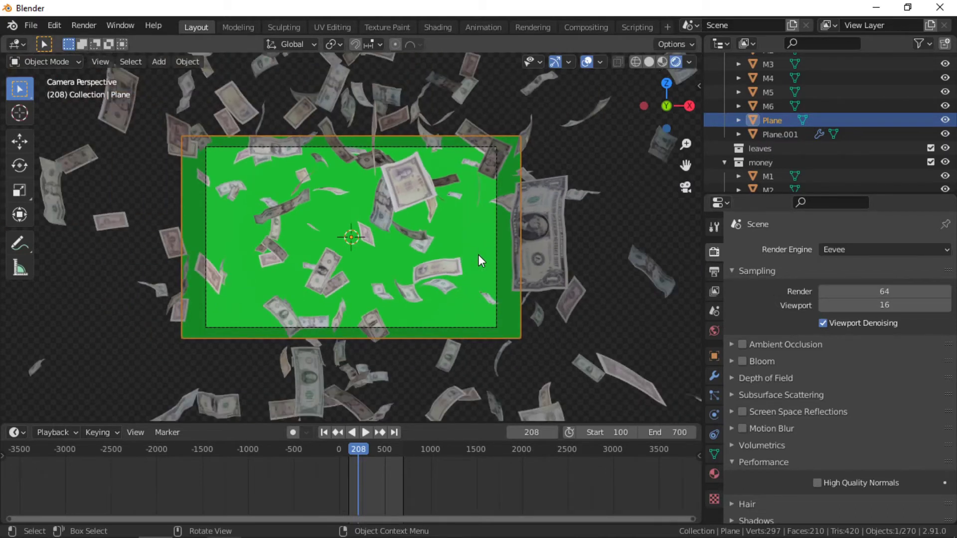
mouse_move(478, 255)
middle_mouse_down()
mouse_move(446, 256)
mouse_move(468, 256)
middle_mouse_up()
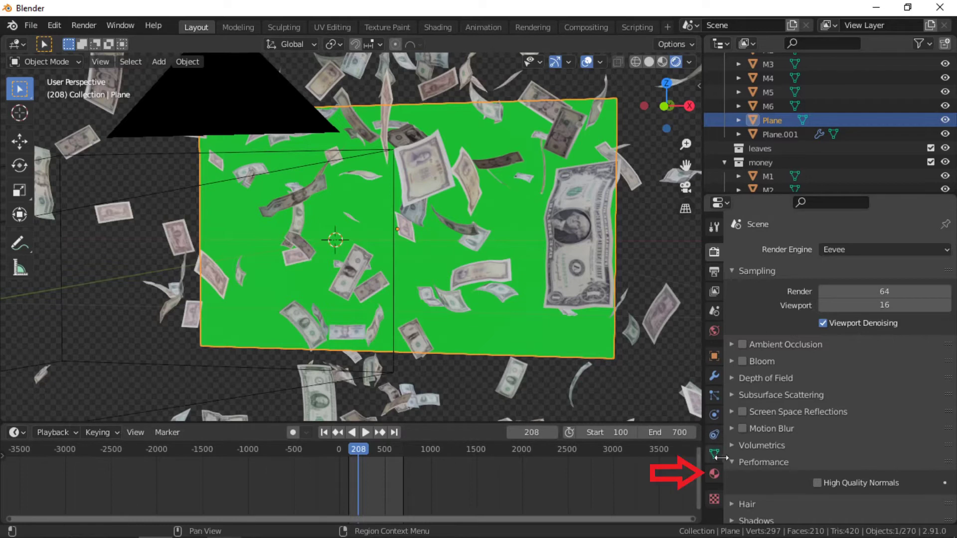
Step: Bring up the green plane's Material.001 settings and push Metallic to full
left_click(715, 474)
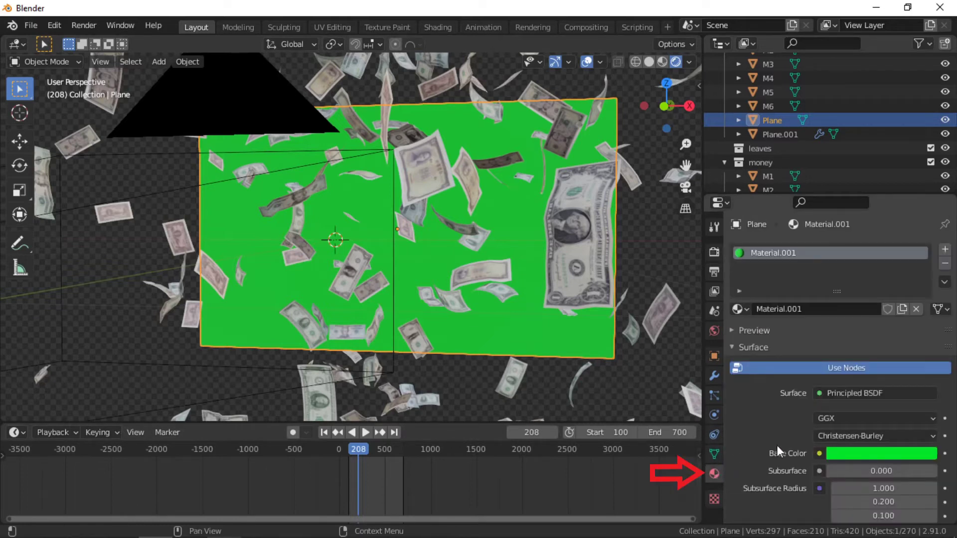
scroll(778, 445, "down", 4)
scroll(779, 451, "down", 1)
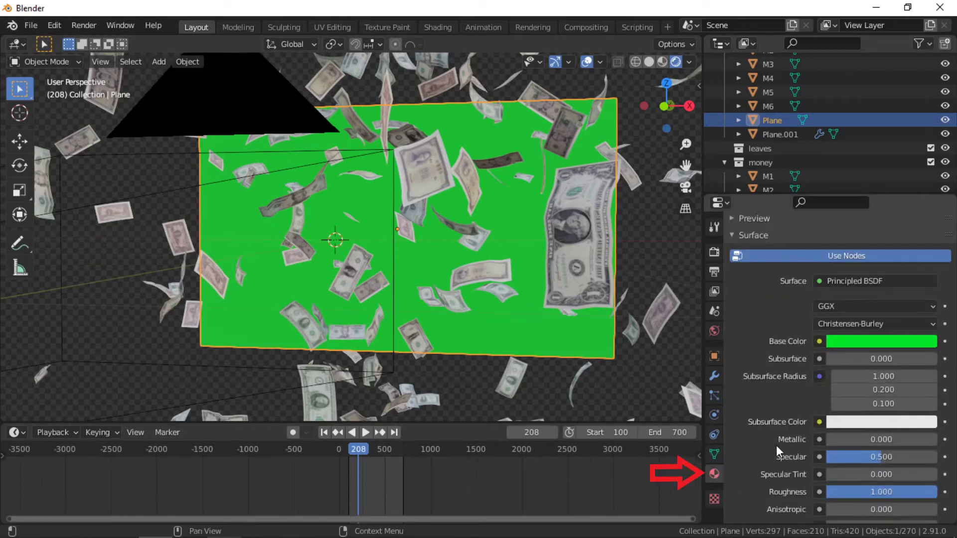
scroll(774, 446, "down", 2)
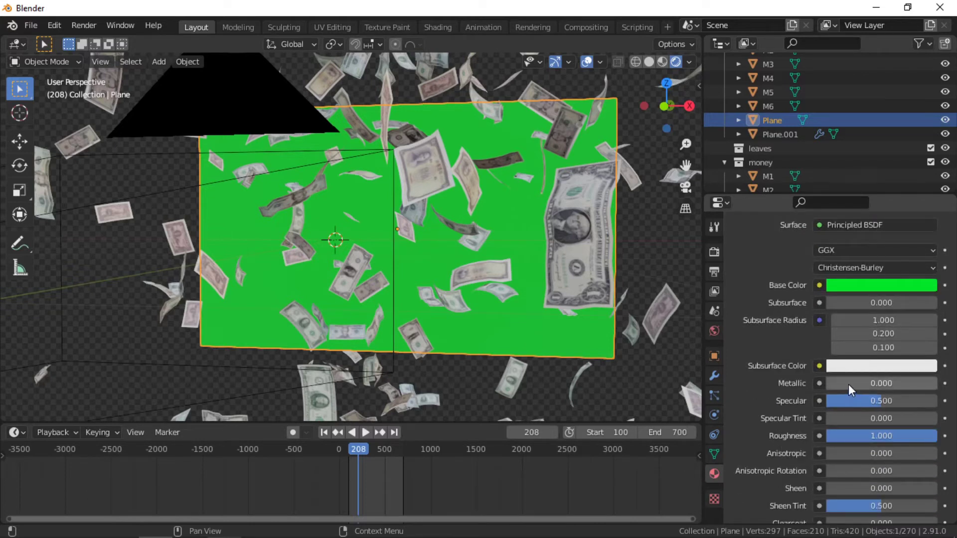
left_click_drag(849, 385, 942, 384)
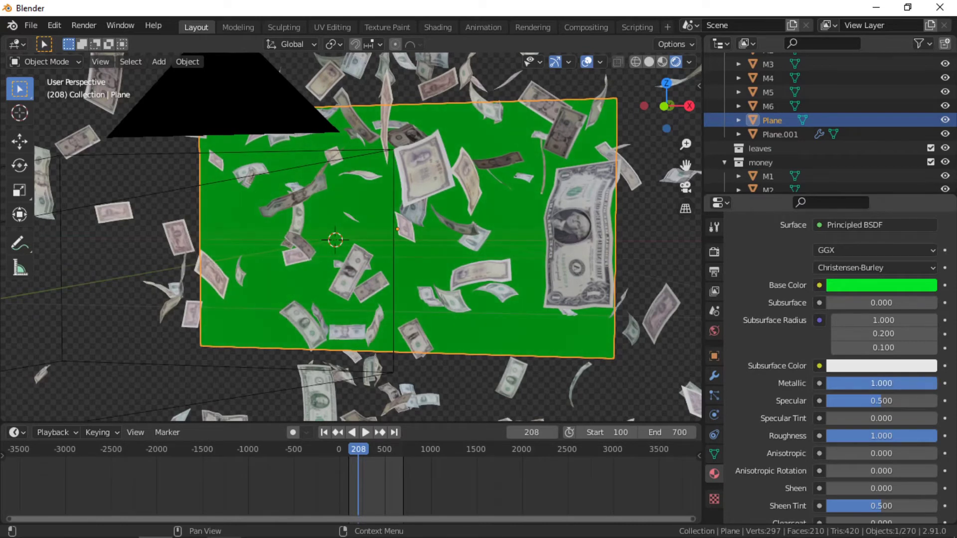
Step: Try a glossy roughness, then reset Roughness to 1 and Metallic to 0 for a matte backdrop
scroll(887, 437, "down", 2)
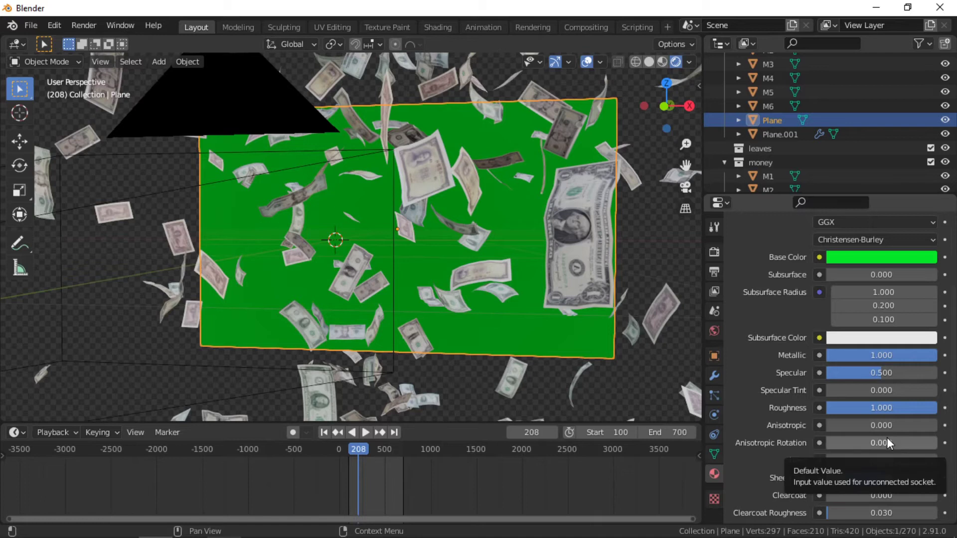
left_click_drag(907, 408, 797, 408)
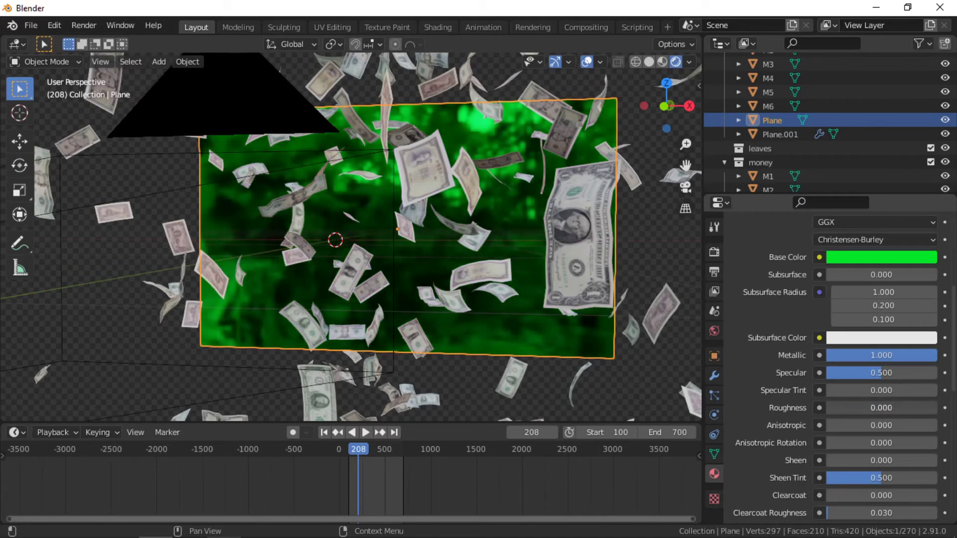
left_click_drag(798, 408, 940, 414)
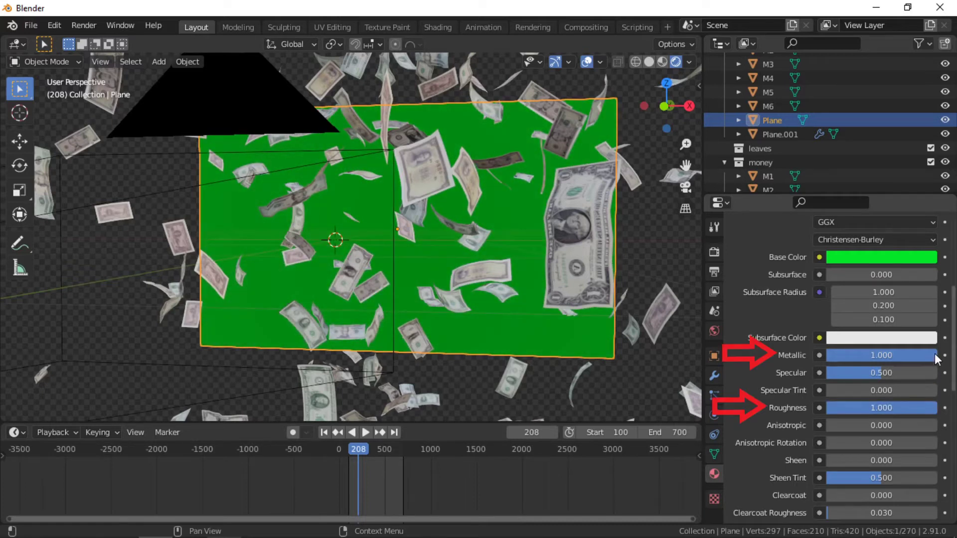
left_click_drag(937, 356, 827, 355)
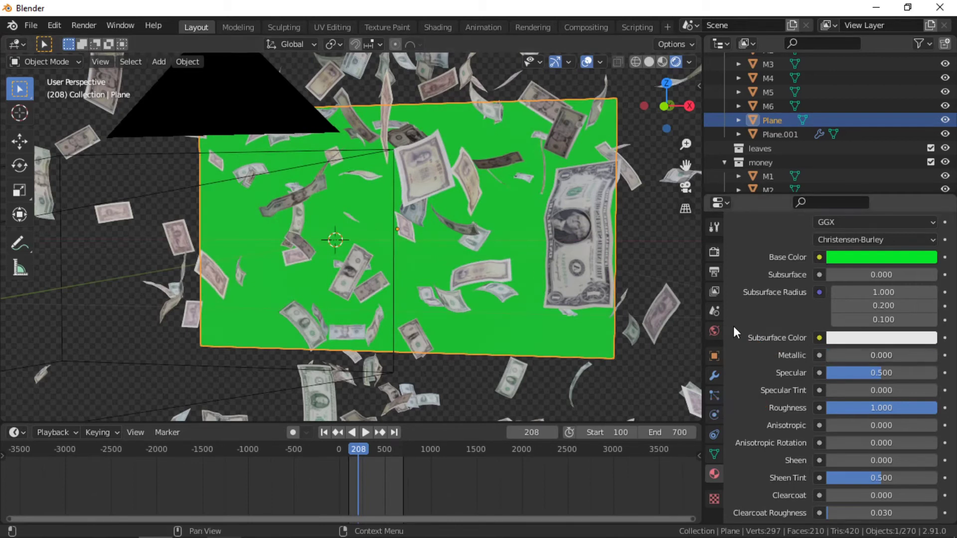
Step: Check the world background settings, then return to Render Properties and scroll to Film
left_click(713, 331)
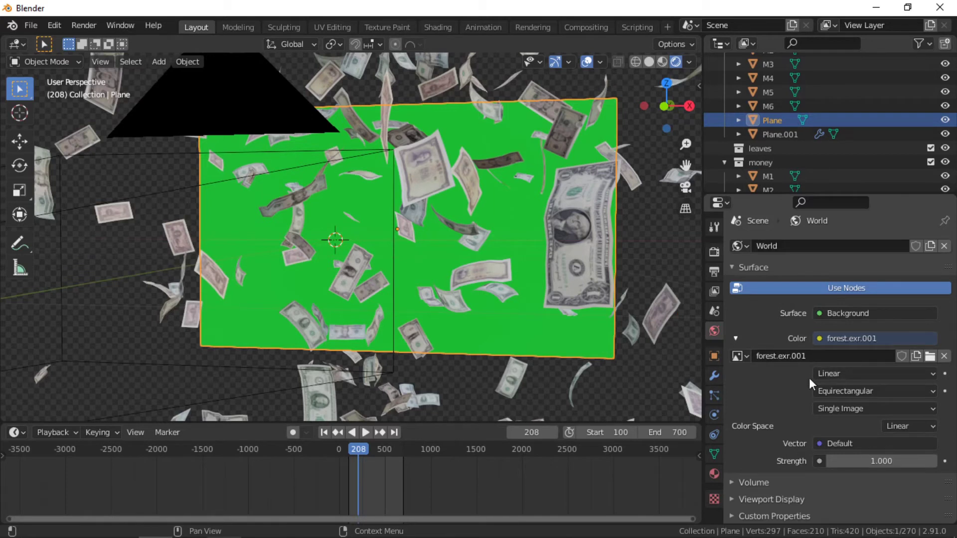
left_click(713, 252)
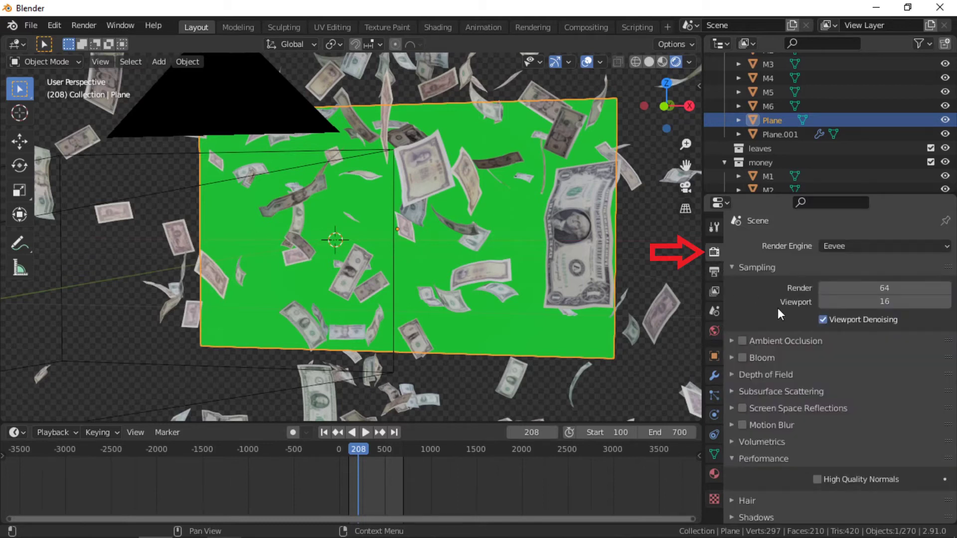
scroll(777, 308, "down", 5)
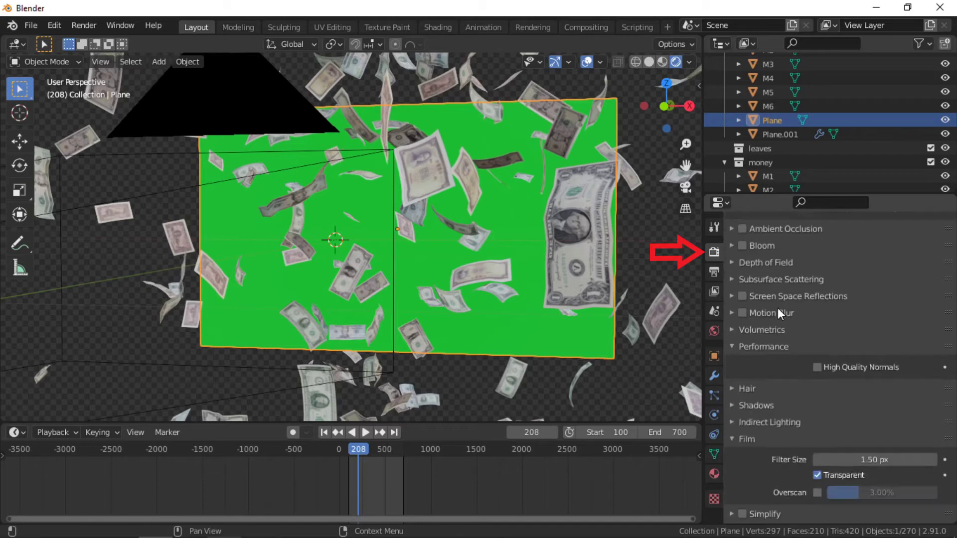
Step: Turn Film Transparent off to show the forest background, orbit the view, then turn Transparent back on
left_click(818, 475)
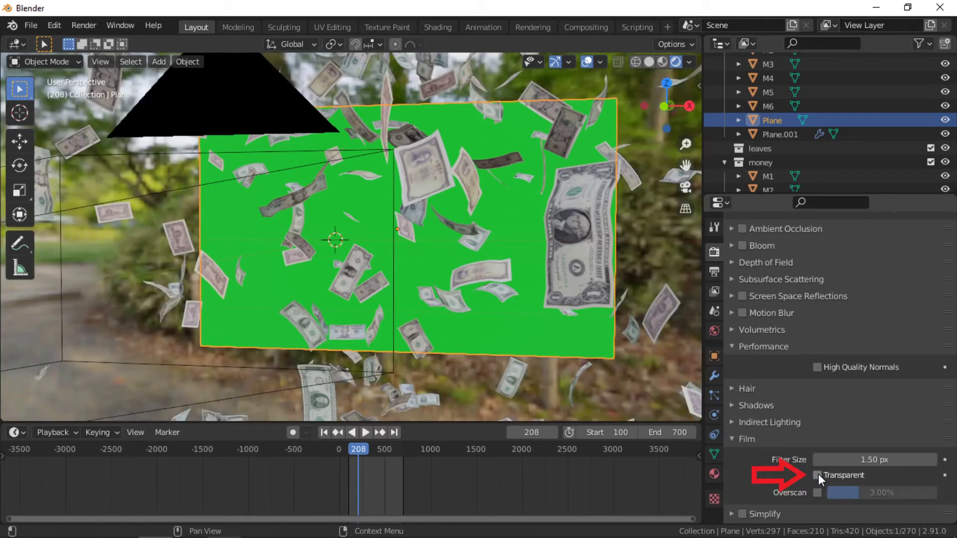
scroll(446, 292, "down", 2)
middle_click_drag(447, 291, 488, 315)
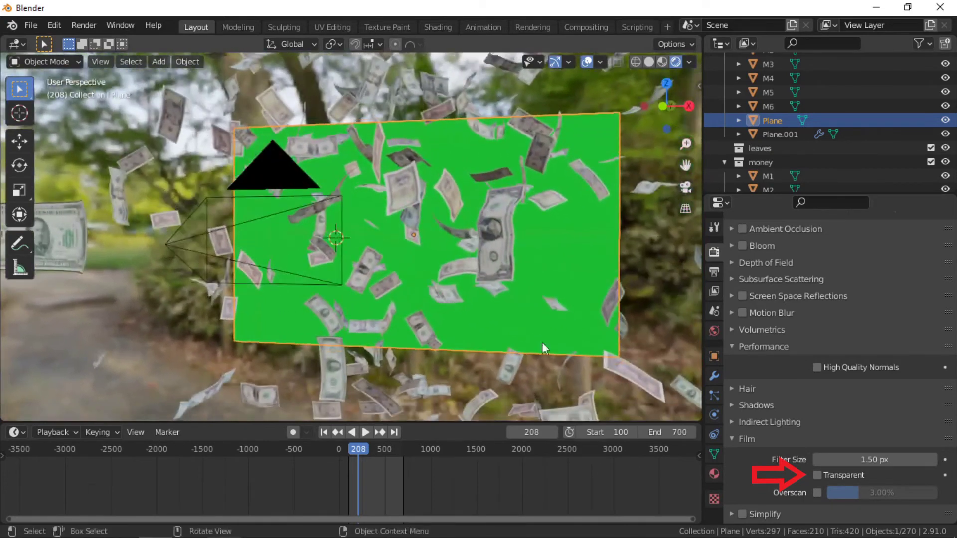
left_click(817, 475)
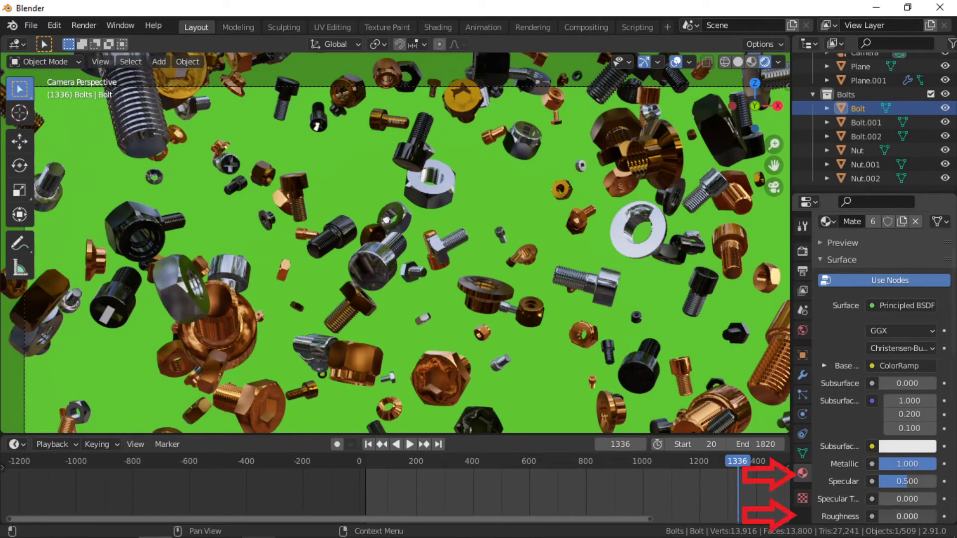
Step: Raise the bolt material's Roughness to about 0.434 so the metal is less mirror-like
left_click_drag(892, 517, 917, 516)
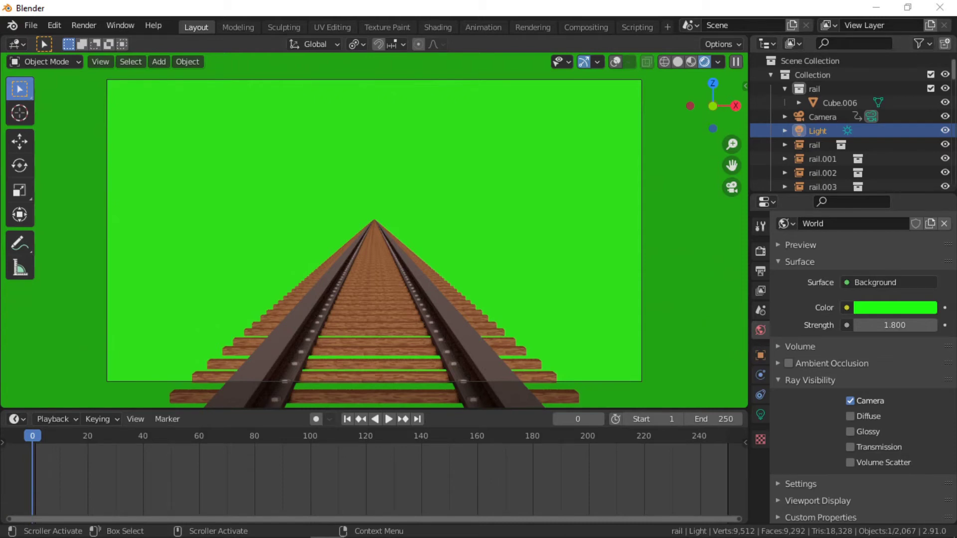
Step: Show the railway scene's render settings, try Eevee as render engine, then return to Cycles
left_click(760, 252)
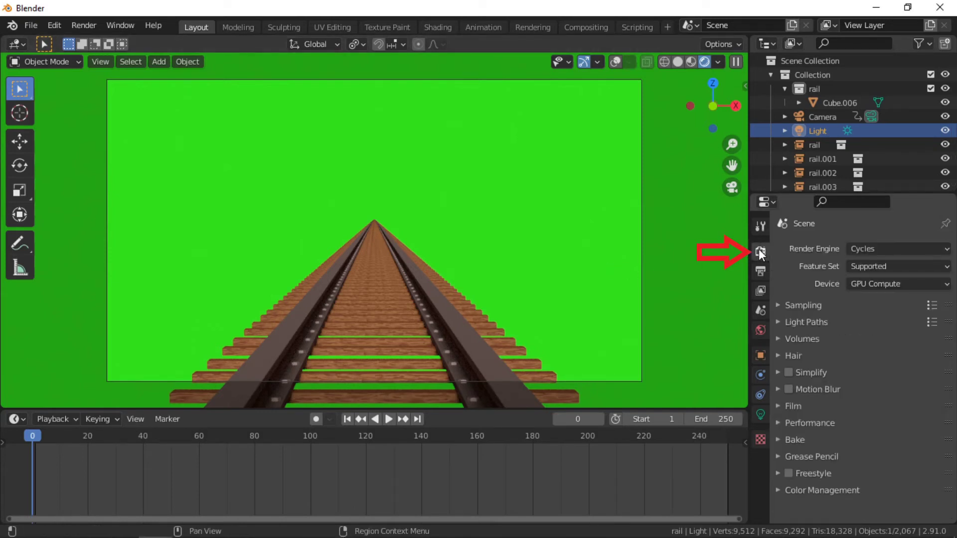
left_click(885, 249)
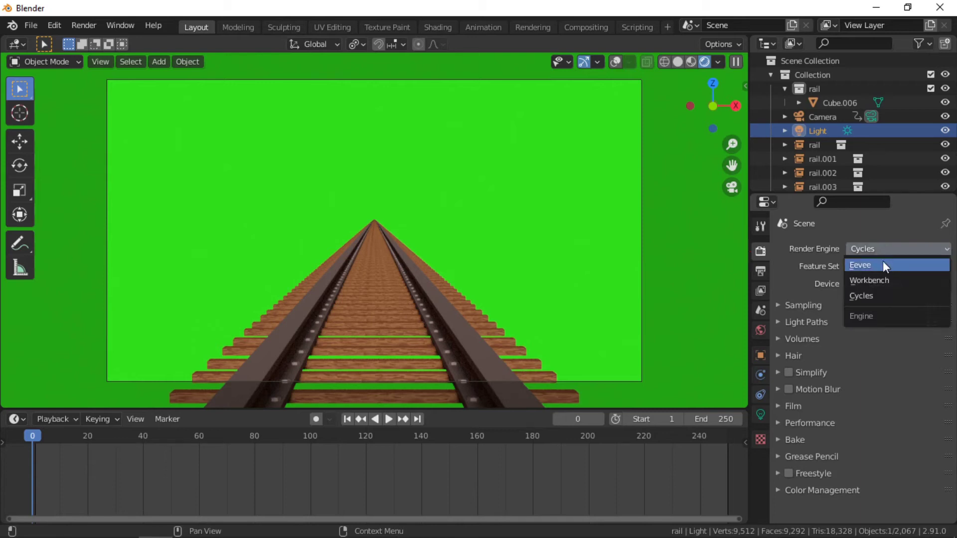
left_click(884, 266)
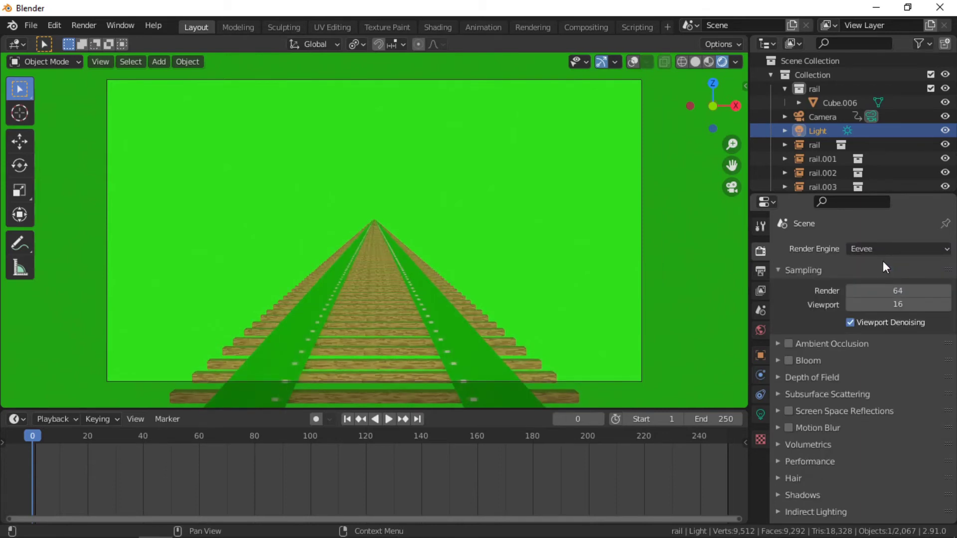
left_click(884, 250)
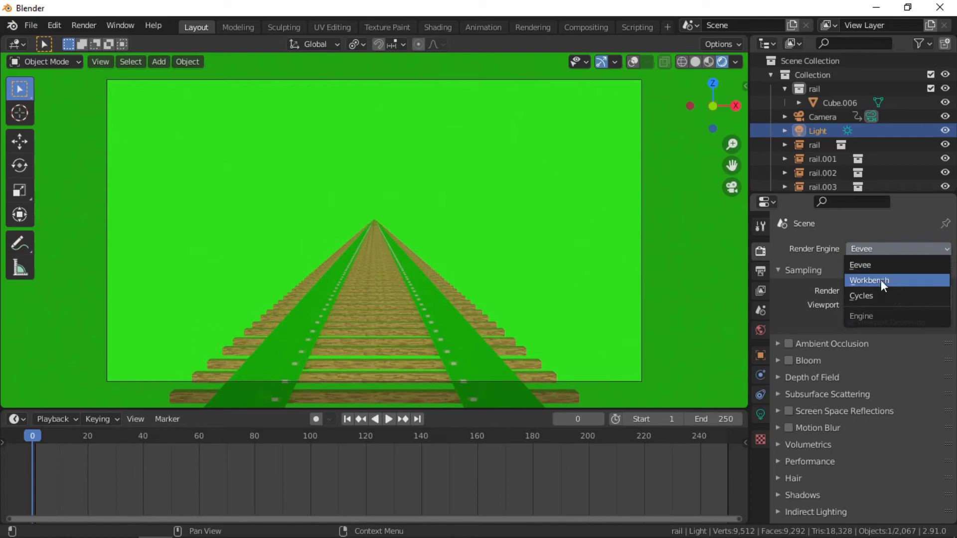
left_click(878, 293)
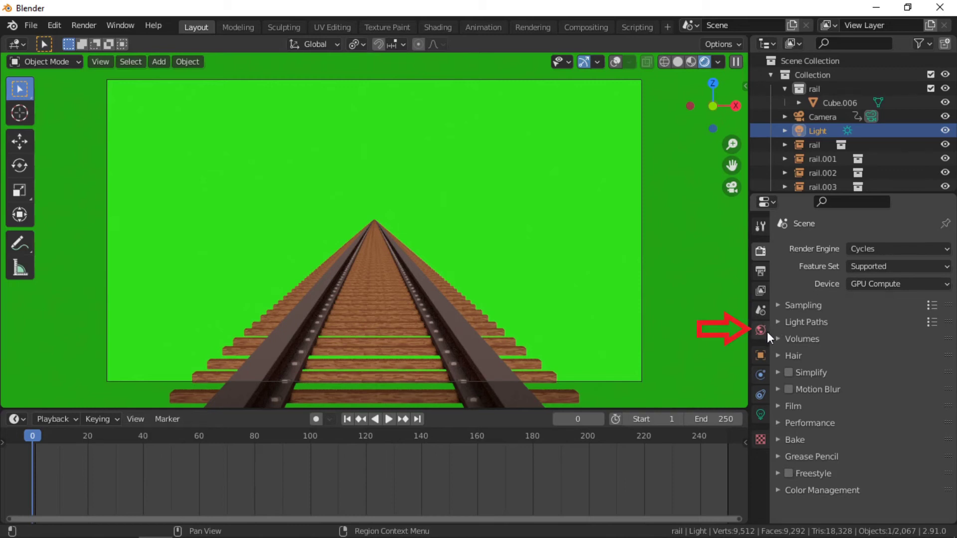
Step: In World settings, enable Volume Scatter, Transmission, Glossy and Diffuse ray visibility
left_click(762, 330)
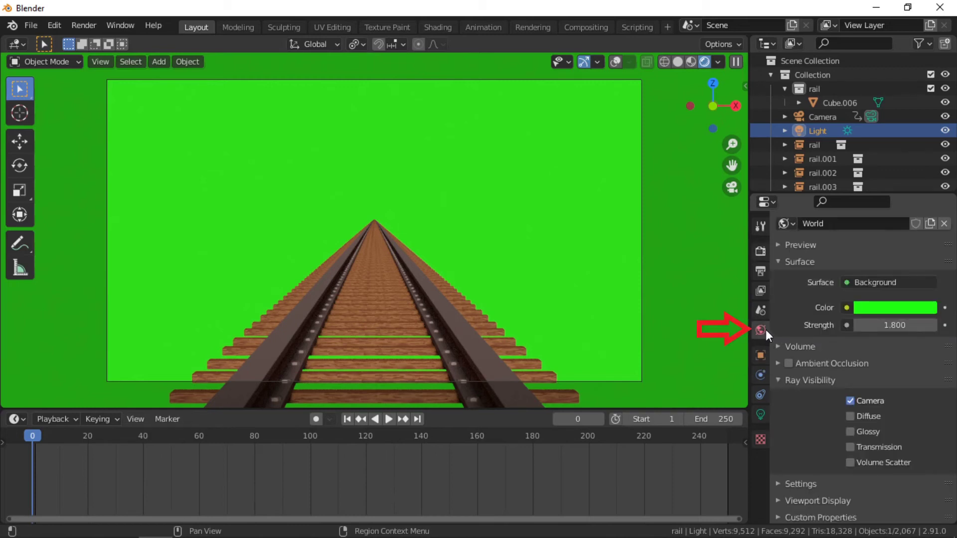
left_click(852, 462)
left_click(850, 447)
left_click(850, 432)
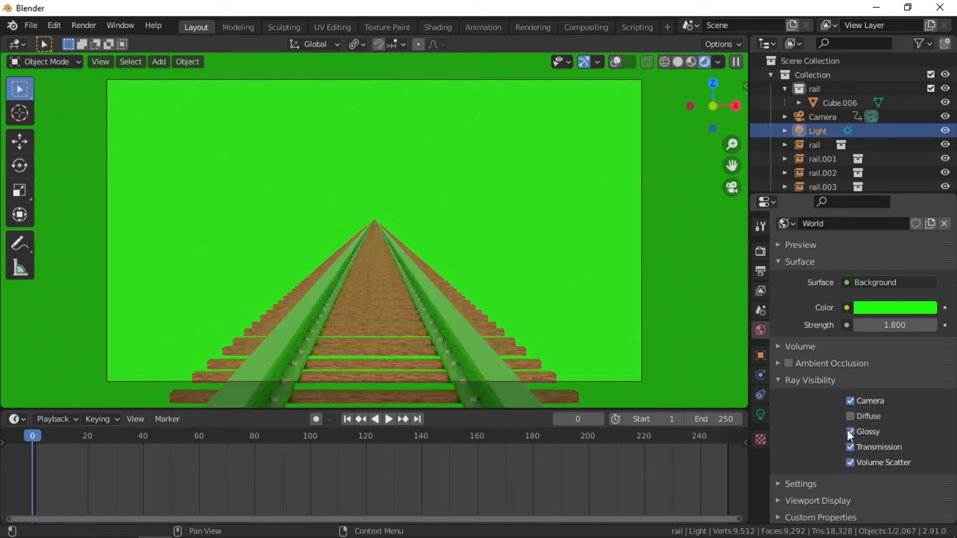
left_click(850, 417)
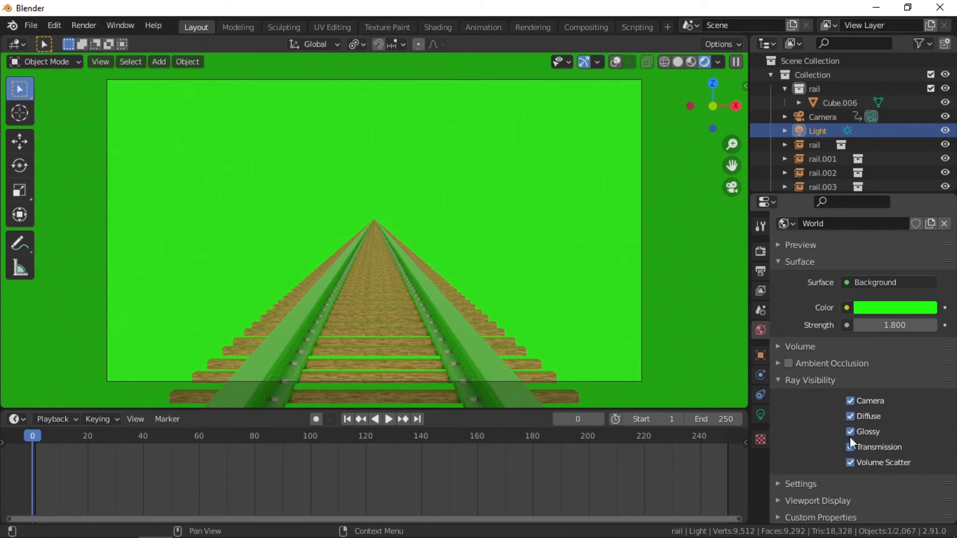
Step: Uncheck those four ray types again, leaving the green world visible to Camera only
left_click(851, 462)
left_click(851, 448)
left_click(850, 432)
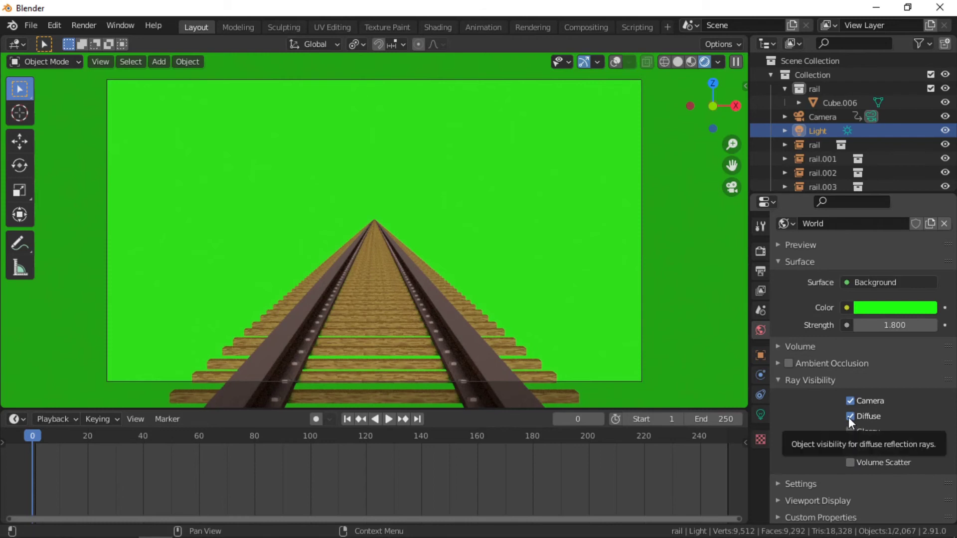
left_click(849, 417)
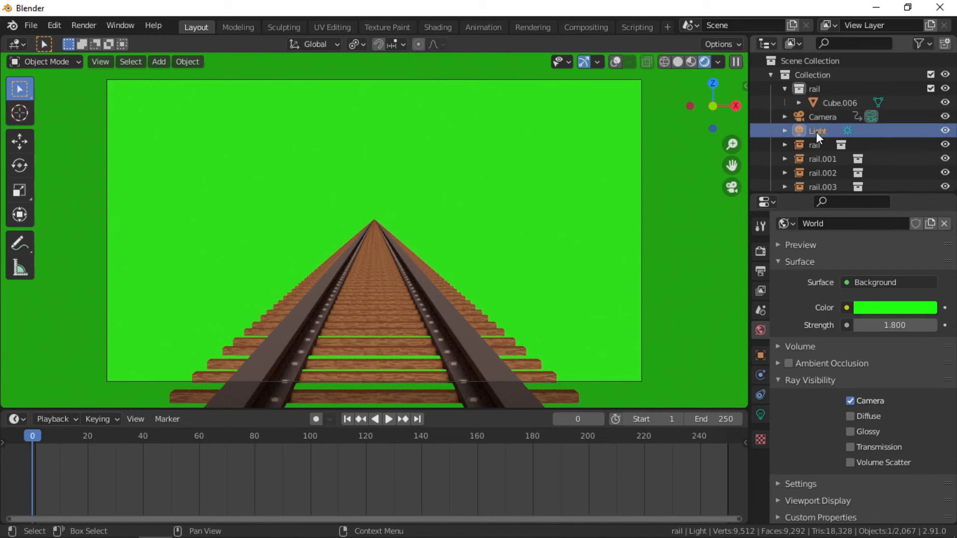
Step: Show the sun light's settings and toggle Cast Shadow off, then back on
left_click(761, 414)
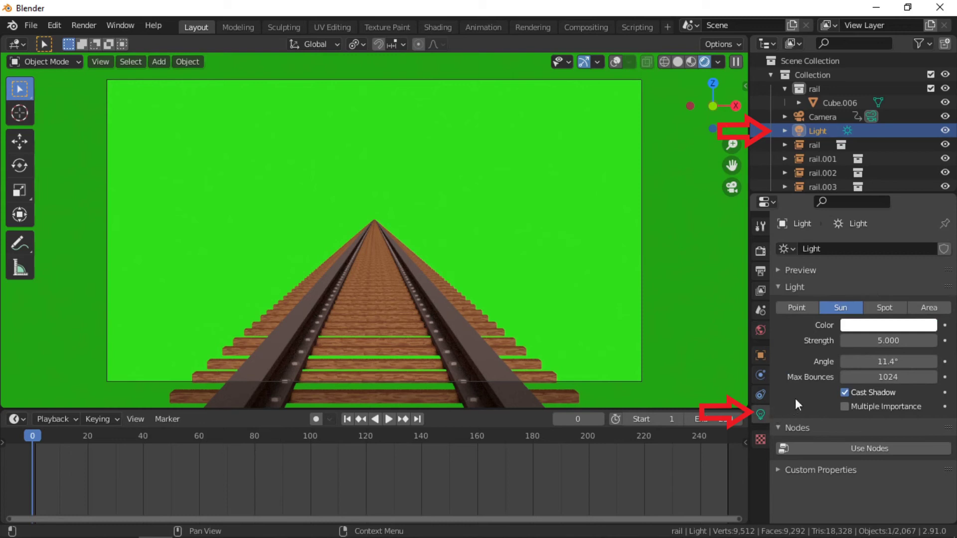
left_click(845, 393)
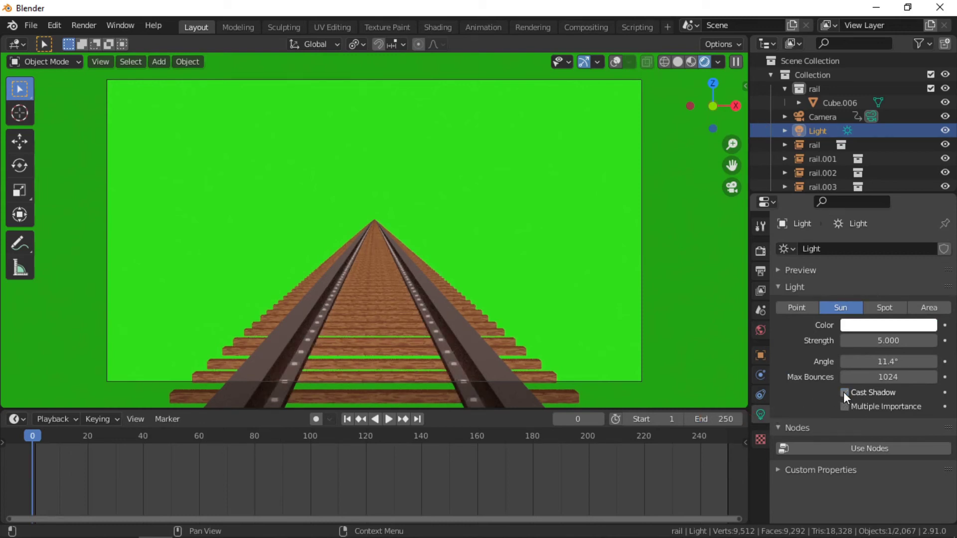
left_click(844, 393)
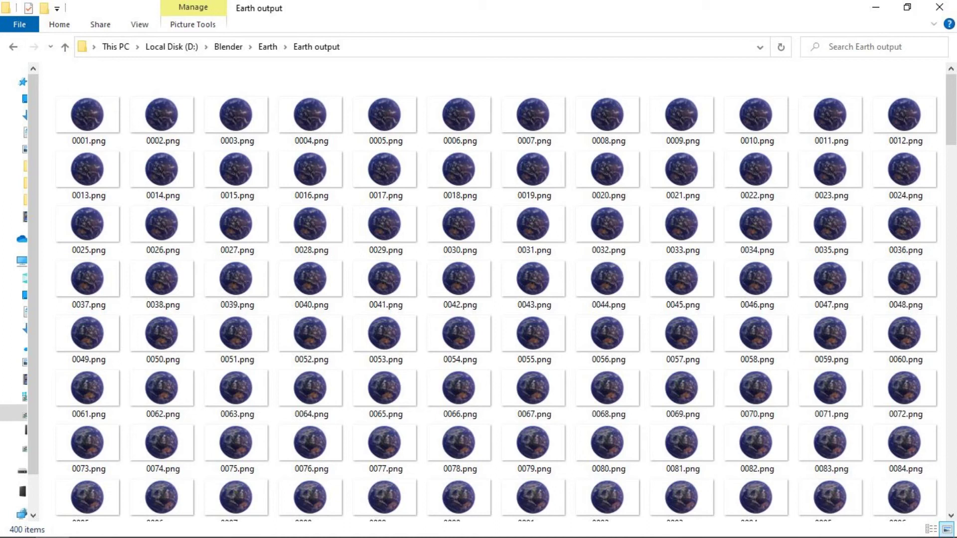
Step: Switch from File Explorer back to the Blender Earth scene with Alt+Tab
key("alt+Tab")
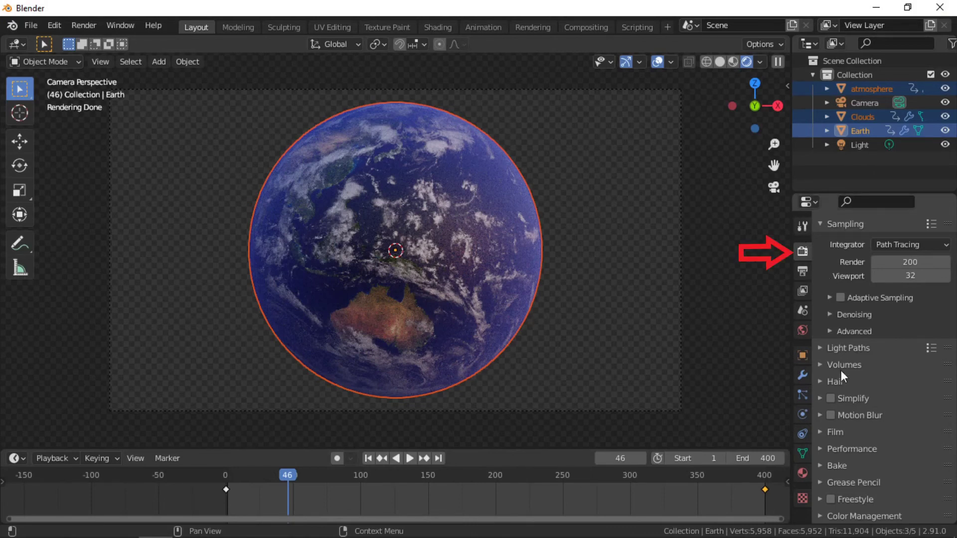
Step: Expand Film, turn Transparent off to reveal the world backdrop, then switch it back on
left_click(827, 431)
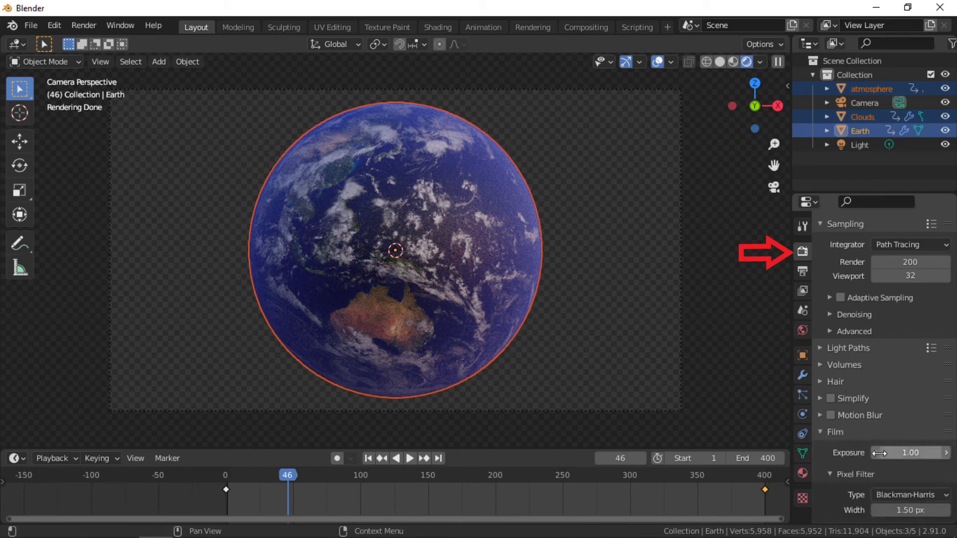
scroll(866, 459, "down", 3)
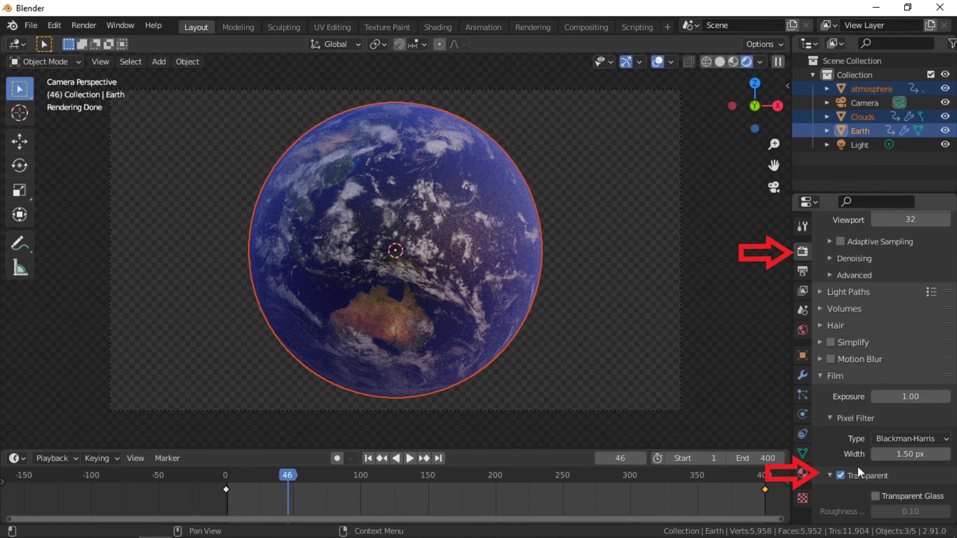
left_click(842, 476)
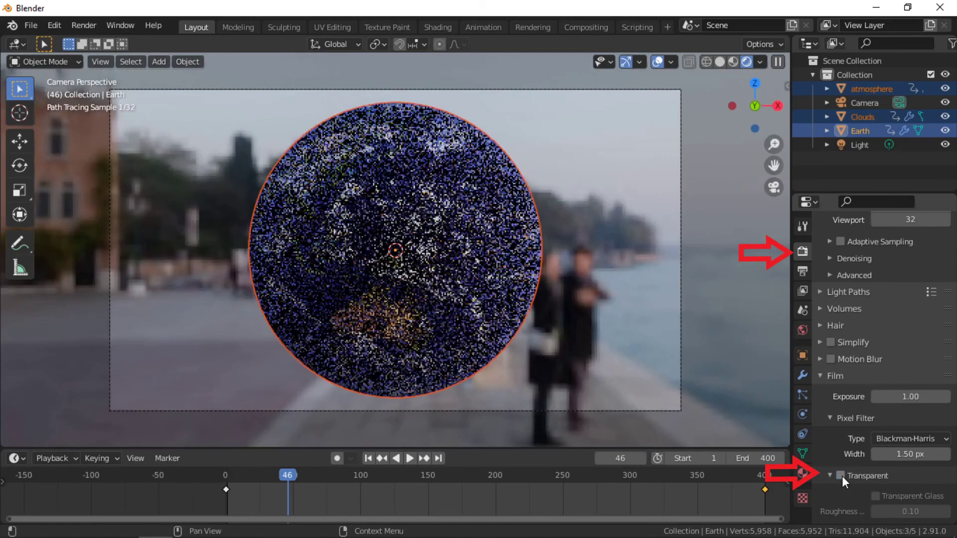
left_click(843, 475)
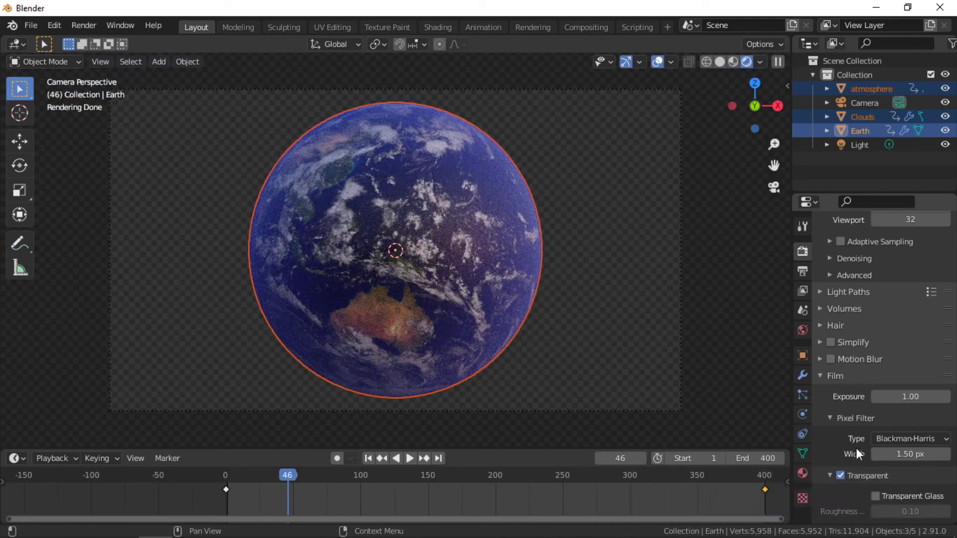
Step: Bring up the Output Properties showing the Earth render's output settings
left_click(806, 268)
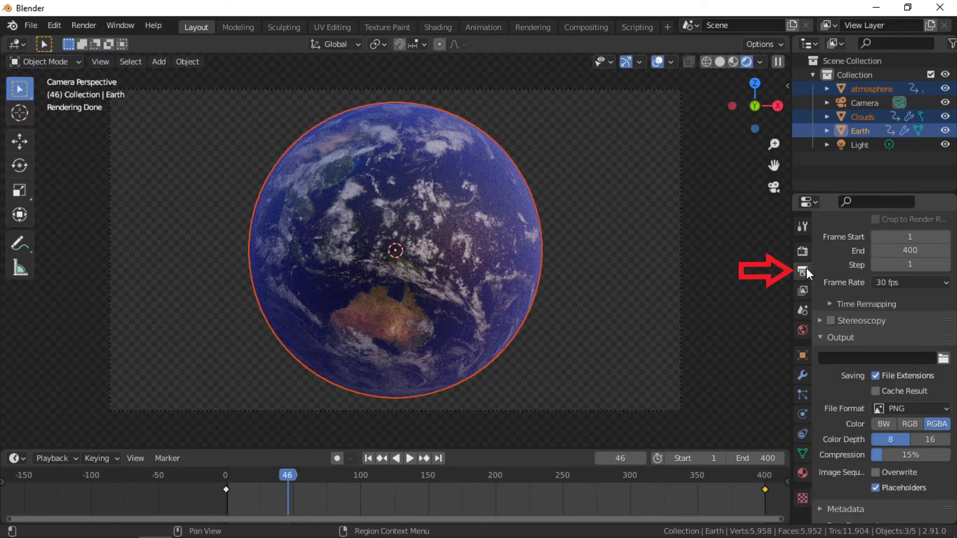